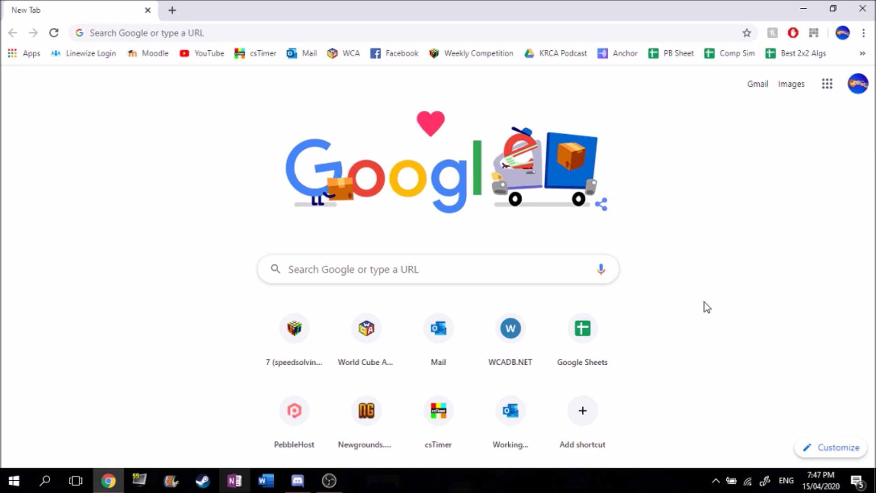
Download TNoodle-WCA-0.15.1.jar from the WCA website's Regulations > Scrambles page.
click(355, 57)
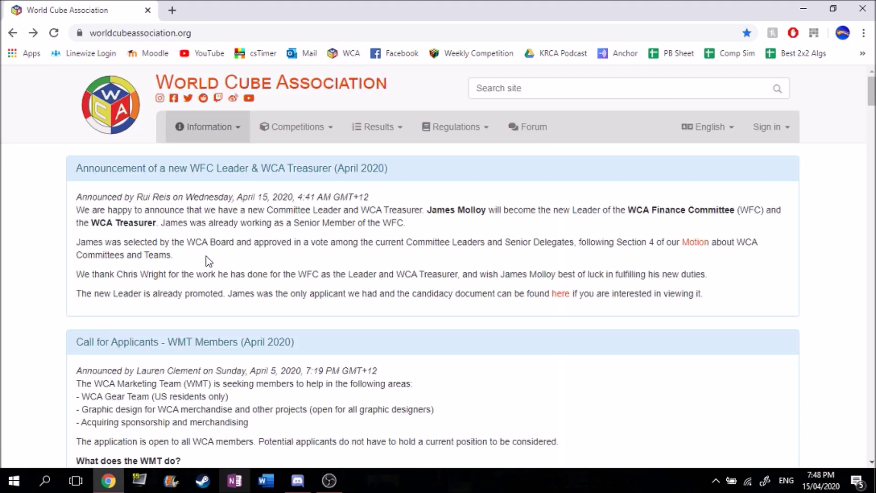
mouse_move(446, 133)
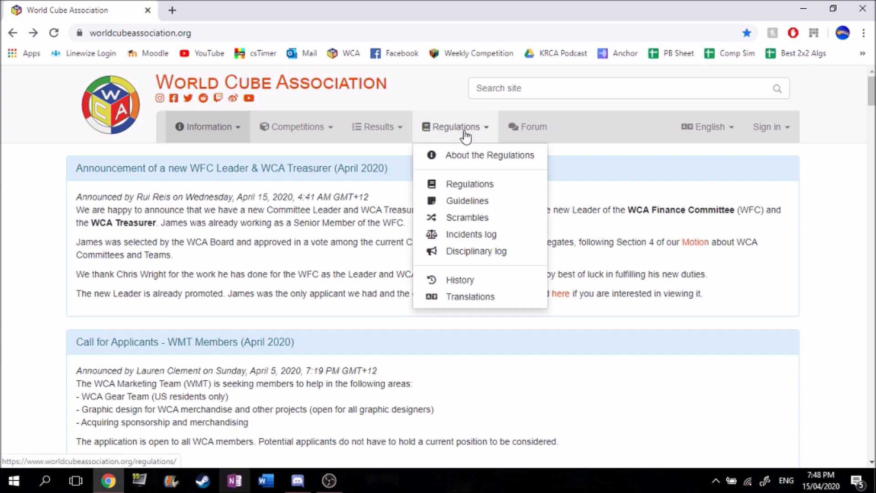
click(460, 223)
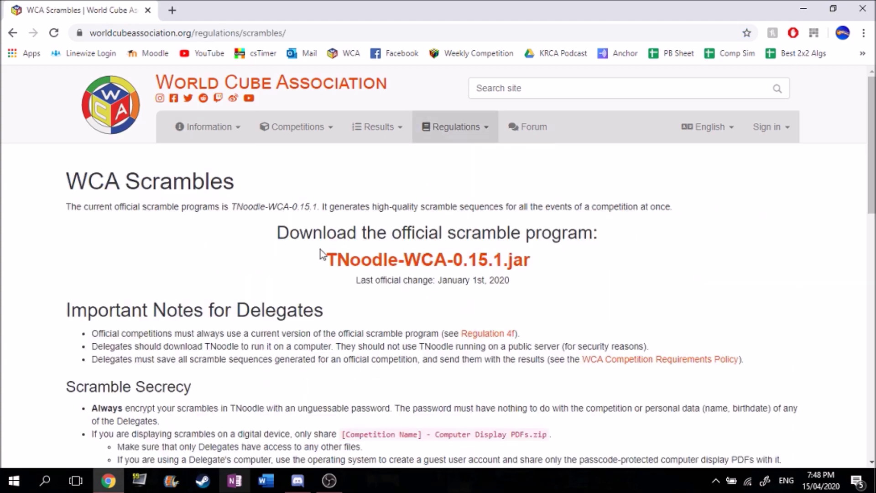
scroll(303, 240, down, 4)
scroll(303, 240, down, 3)
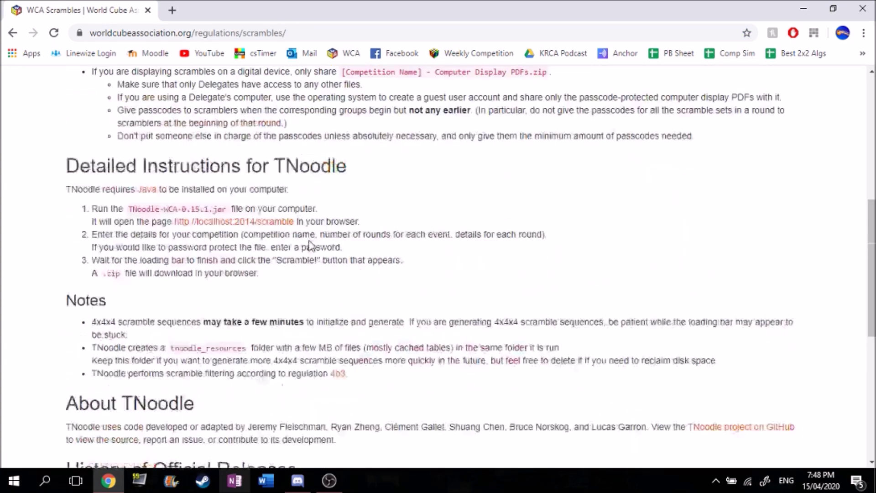
scroll(319, 228, up, 8)
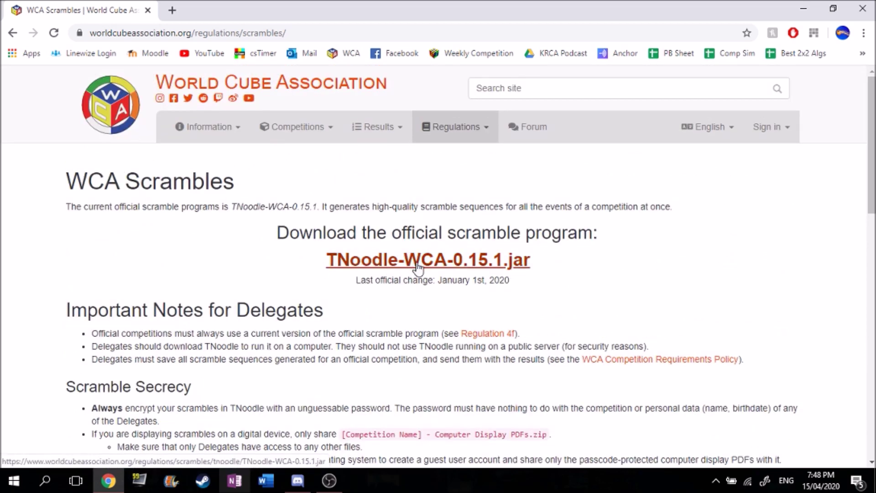
click(418, 267)
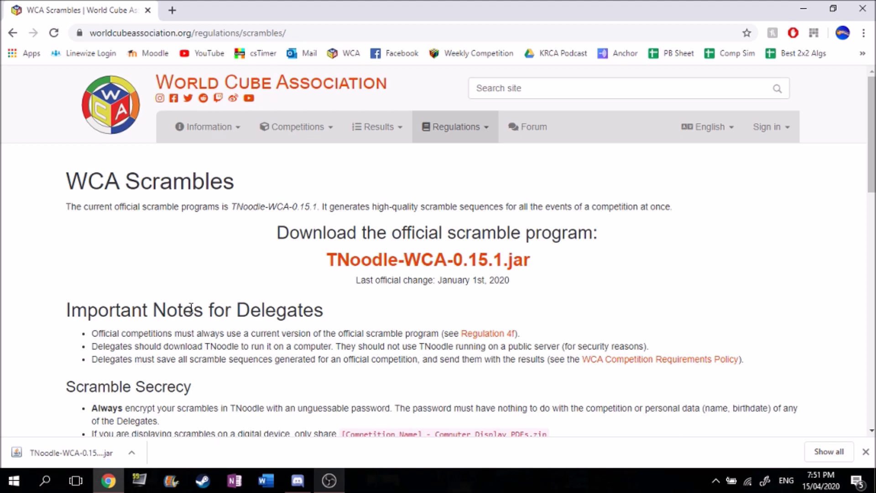
Launch TNoodle, switch to the Legacy UI and clear the default competition name.
click(51, 456)
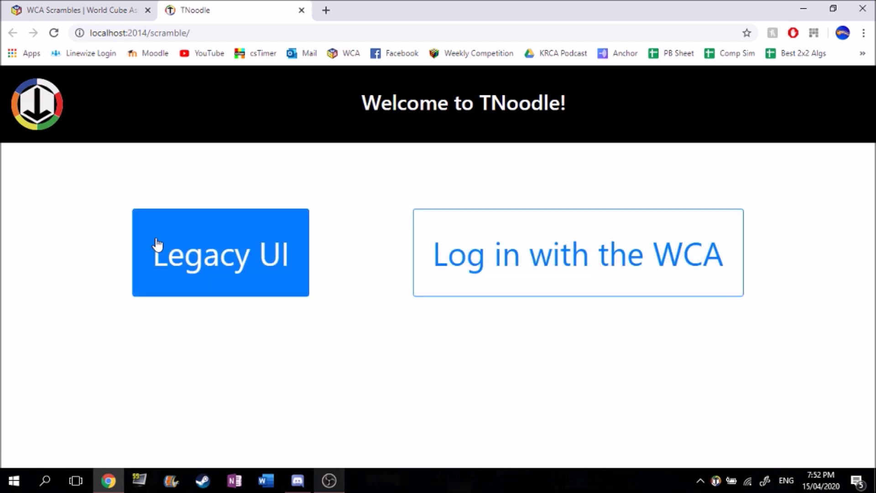
click(239, 280)
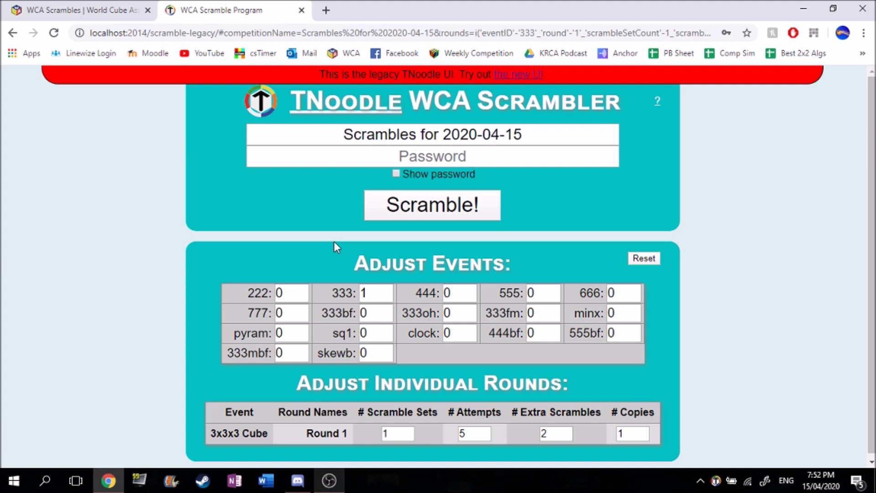
drag(547, 131, 291, 128)
key(BackSpace)
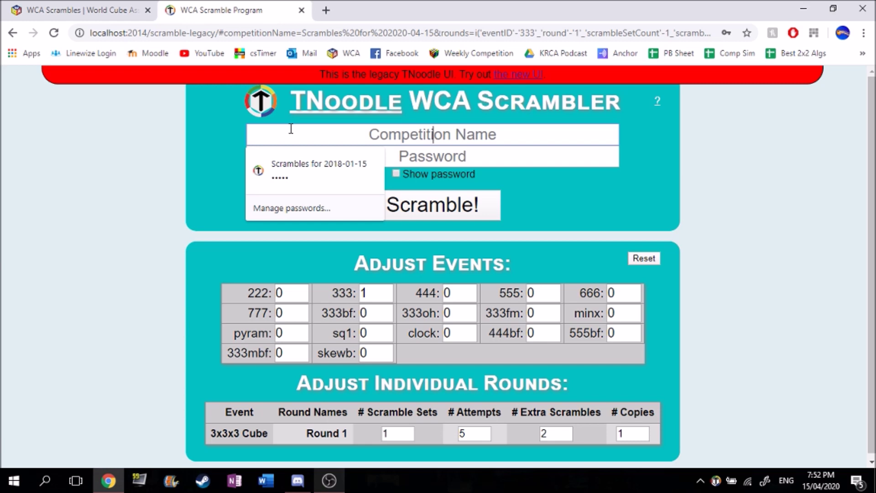
Name the competition 'New Zealand Nationals 2019' and go to the scramble password field.
text(New Zeaal)
key(BackSpace)
key(BackSpace)
text(land Nationals 2019)
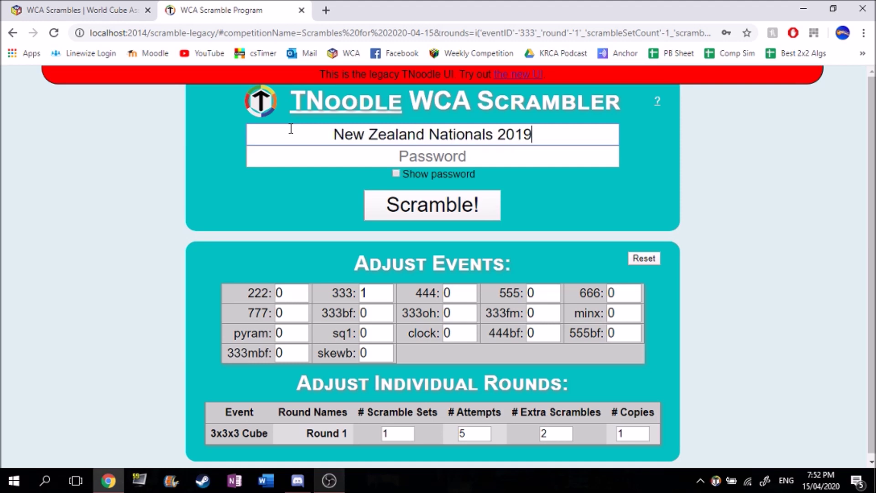
key(Return)
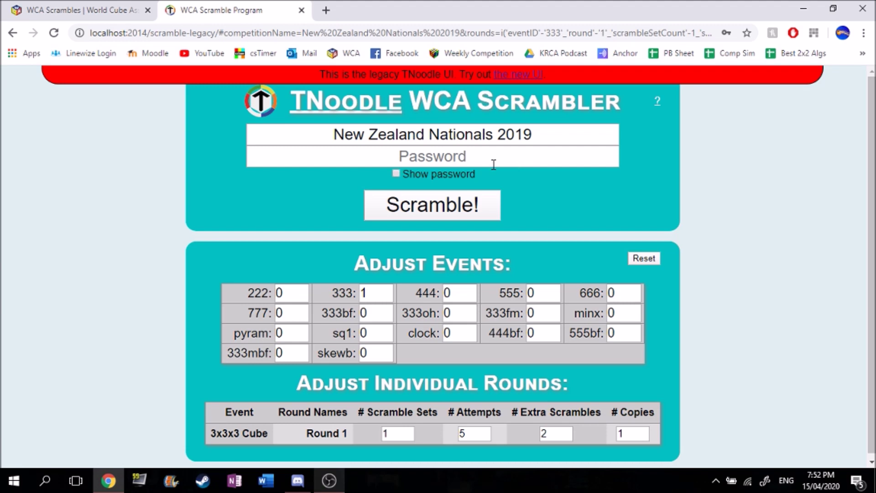
click(470, 161)
Set 2 rounds of 3x3x3 Cube, 1 of One-Handed and 3 of Clock.
click(636, 183)
scroll(575, 190, down, 1)
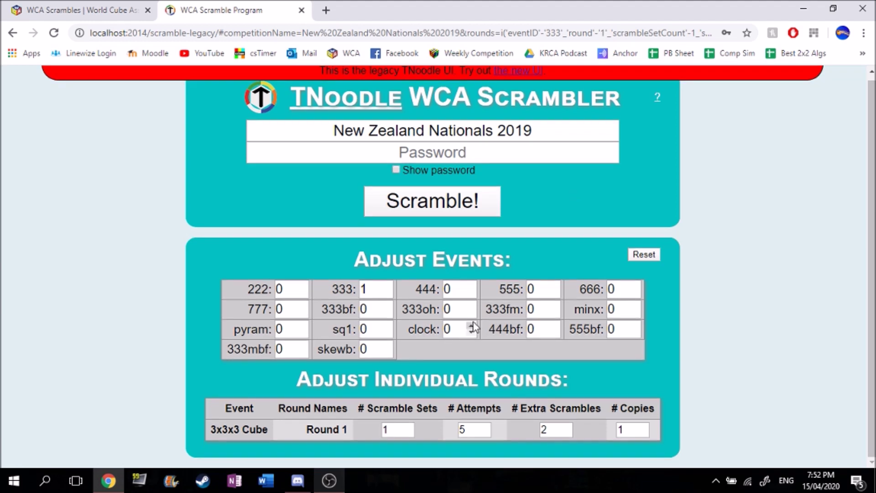
click(373, 291)
drag(371, 292, 326, 292)
text(2)
double_click(446, 309)
text(1)
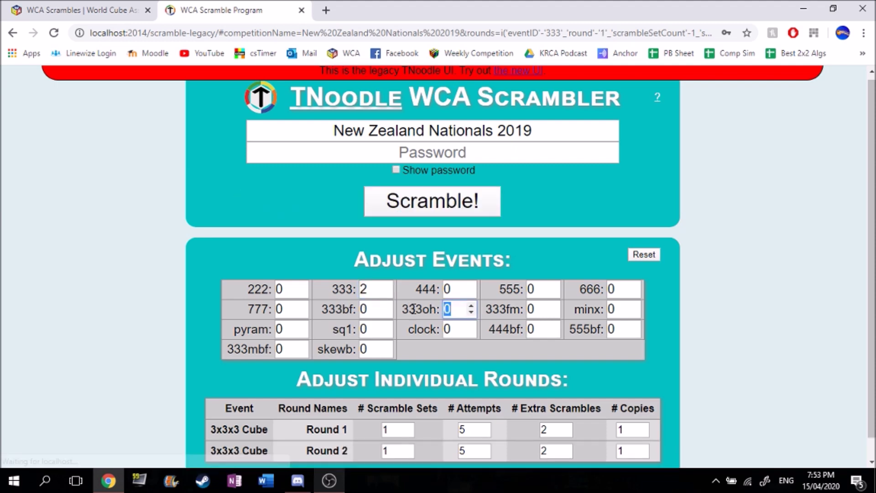
double_click(457, 329)
text(3)
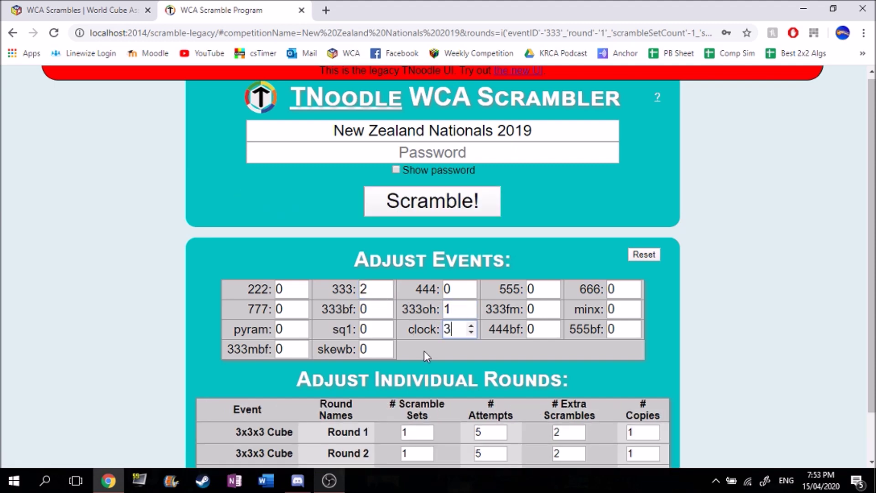
Set 1 round each of 5x5x5 Blindfolded and Fewest Moves, and 2 rounds of 7x7x7.
scroll(423, 351, down, 1)
double_click(616, 276)
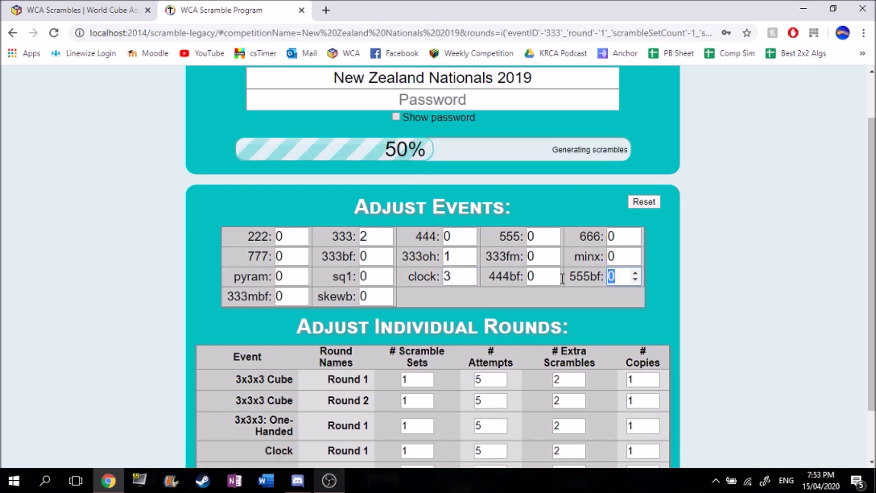
text(1)
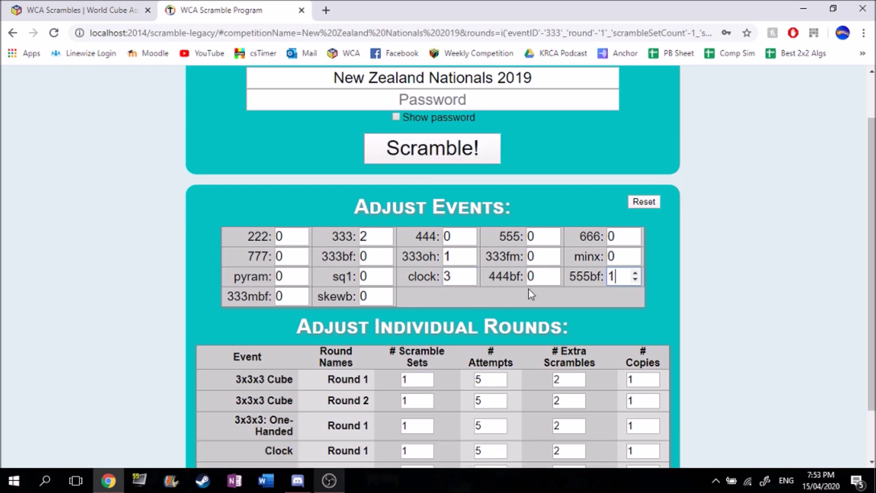
scroll(476, 295, down, 1)
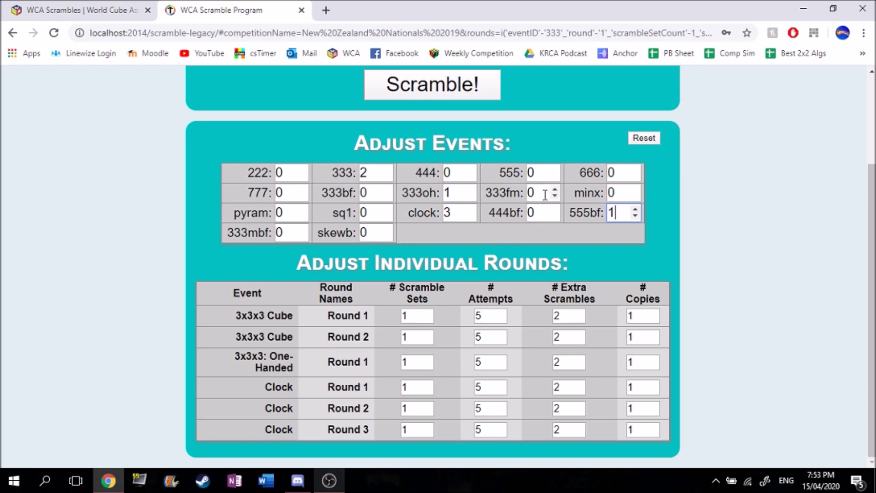
click(530, 193)
text(1)
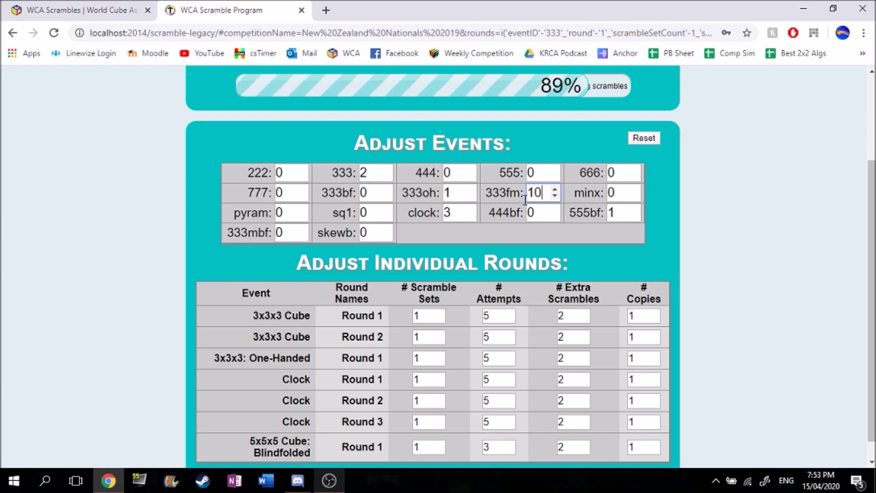
key(Delete)
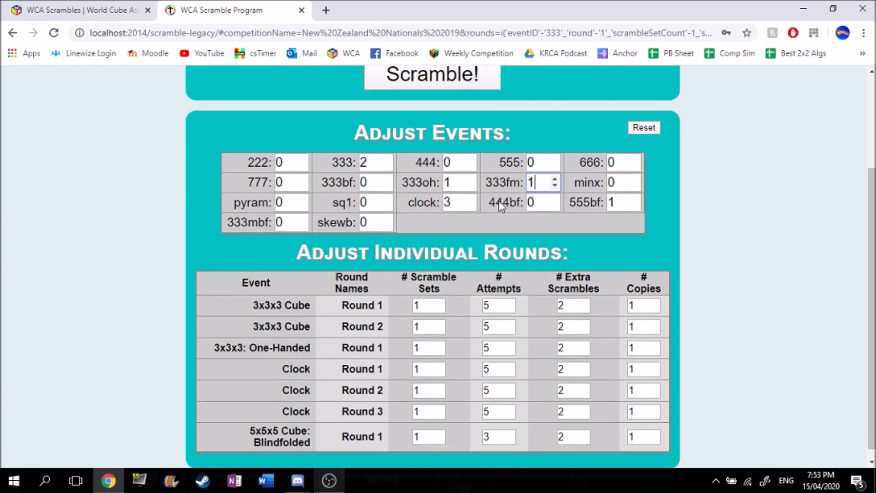
click(287, 192)
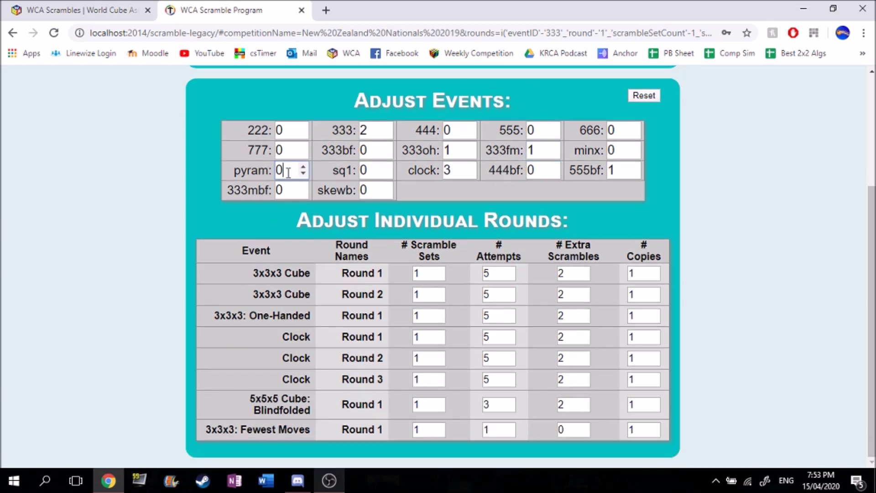
drag(288, 152, 240, 158)
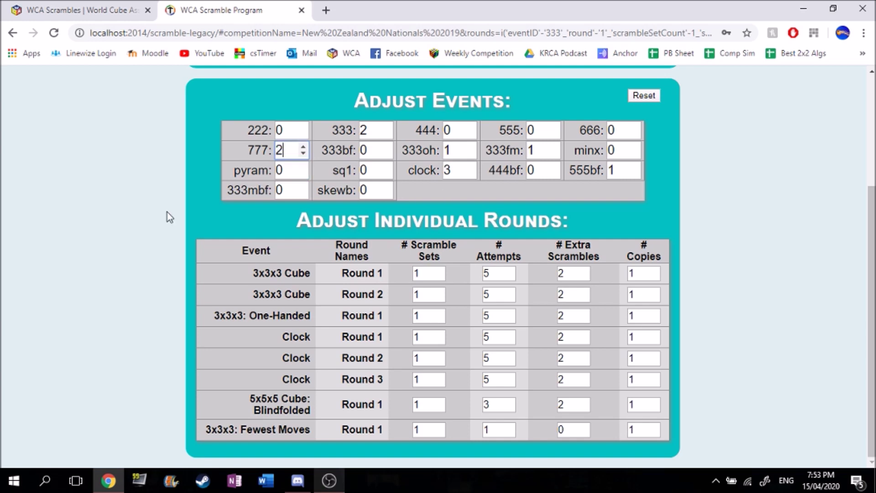
text(2)
click(302, 252)
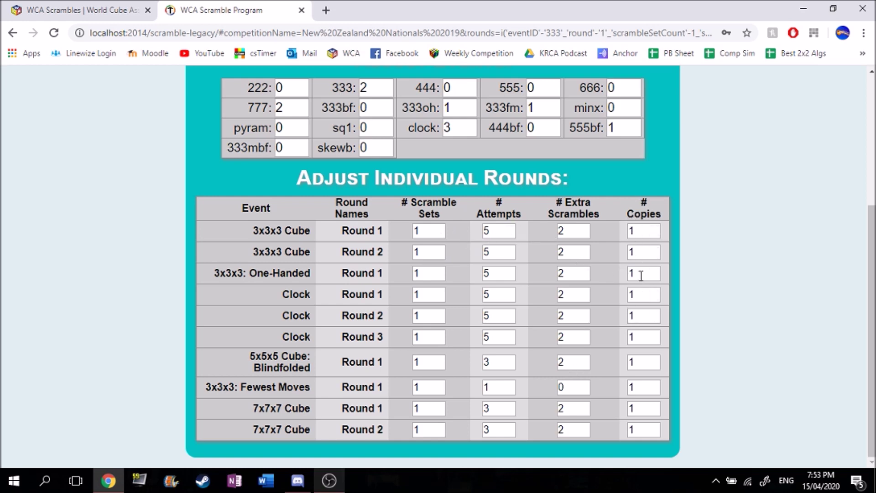
Check the 3x3x3 Round 1 extra scrambles and attempts (5) values.
click(573, 231)
click(502, 230)
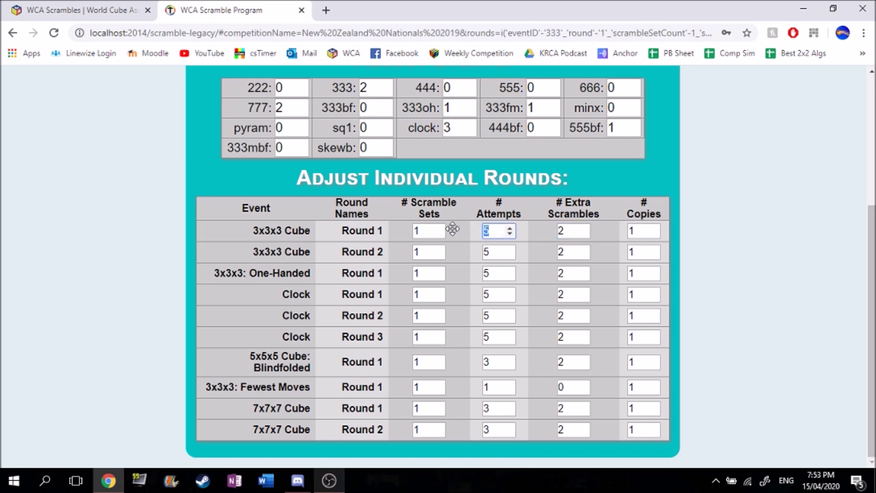
double_click(487, 231)
click(528, 274)
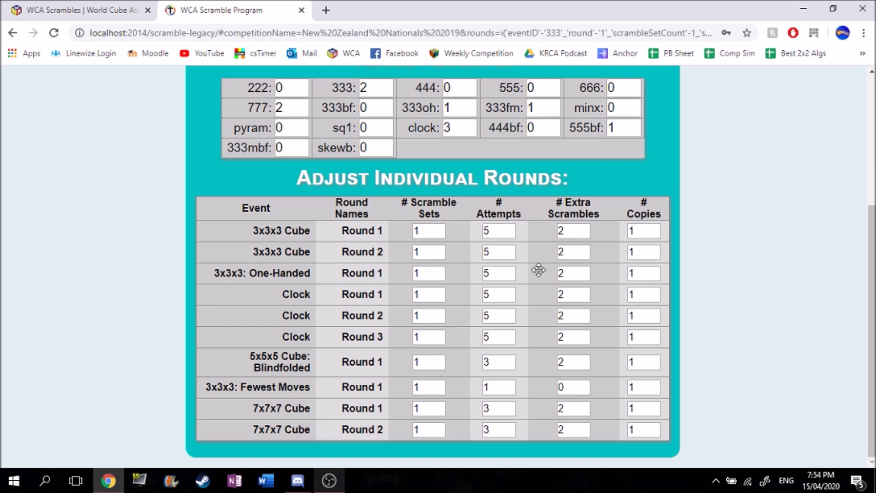
Generate the scrambles with Scramble! and open the downloaded New Zealand Nationals 2019.zip.
scroll(534, 270, up, 4)
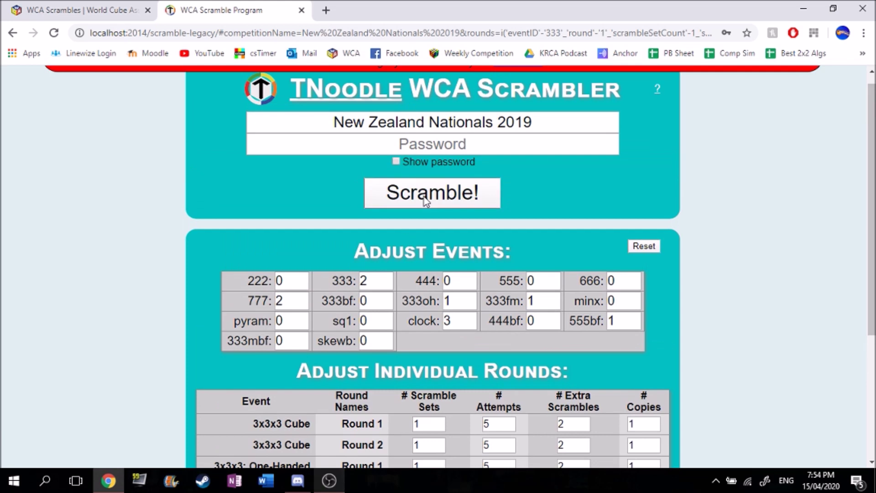
click(424, 201)
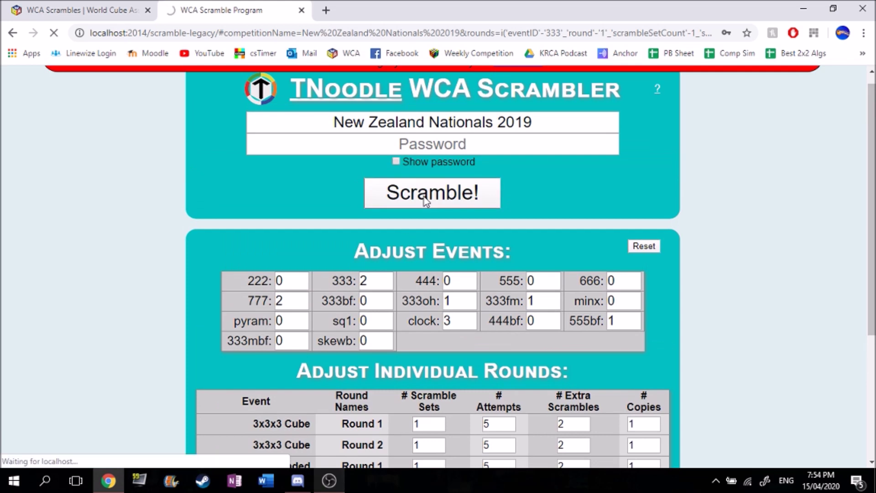
scroll(348, 370, down, 4)
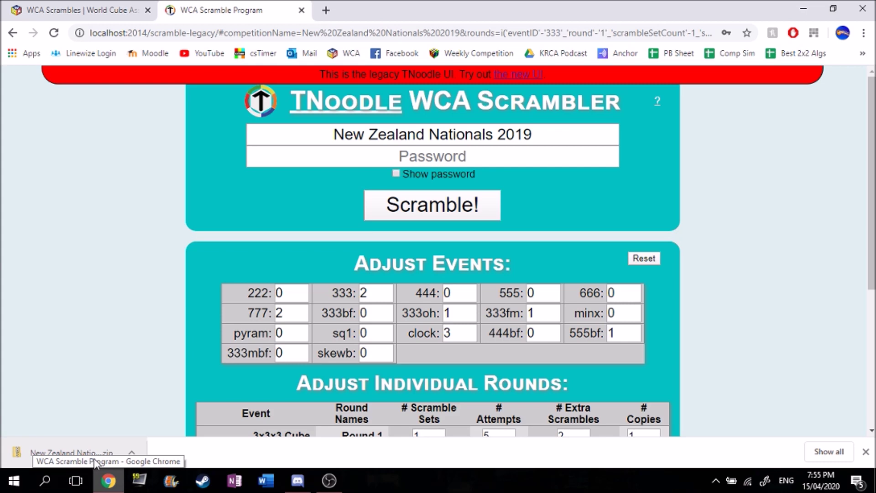
click(96, 456)
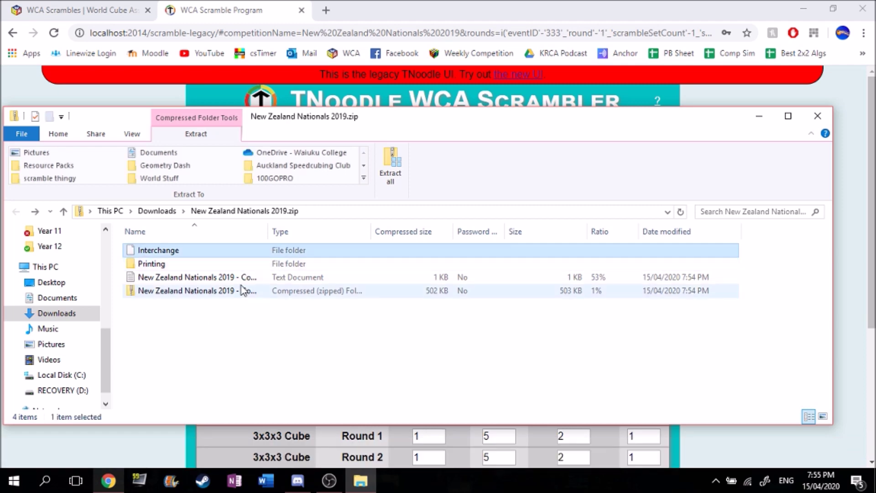
Browse the Computer Display PDFs archive's ten round PDFs, then return to the zip root.
click(218, 293)
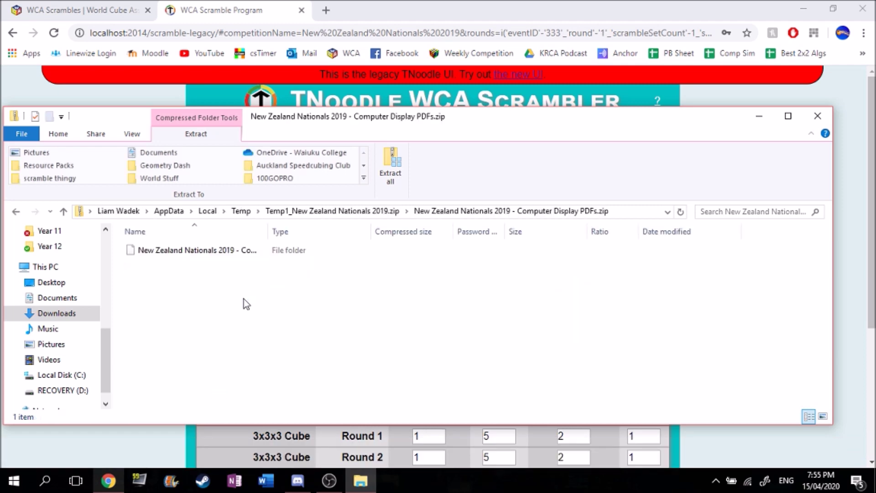
click(218, 256)
double_click(218, 256)
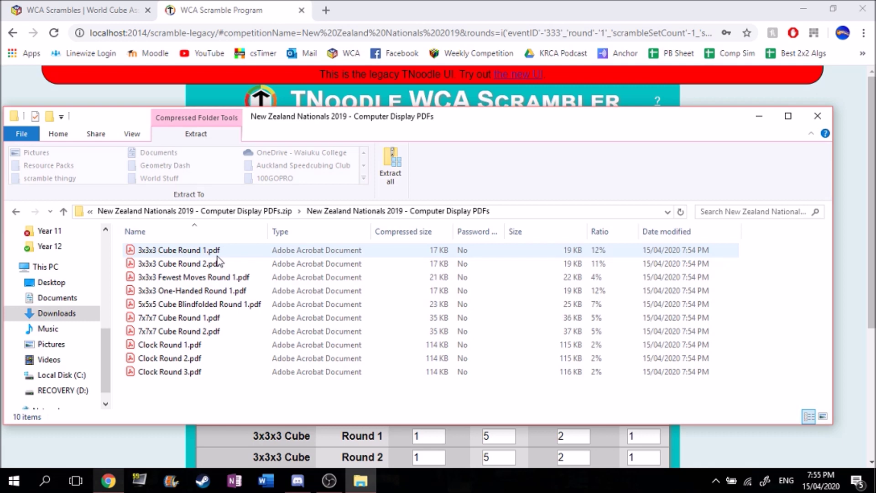
click(15, 212)
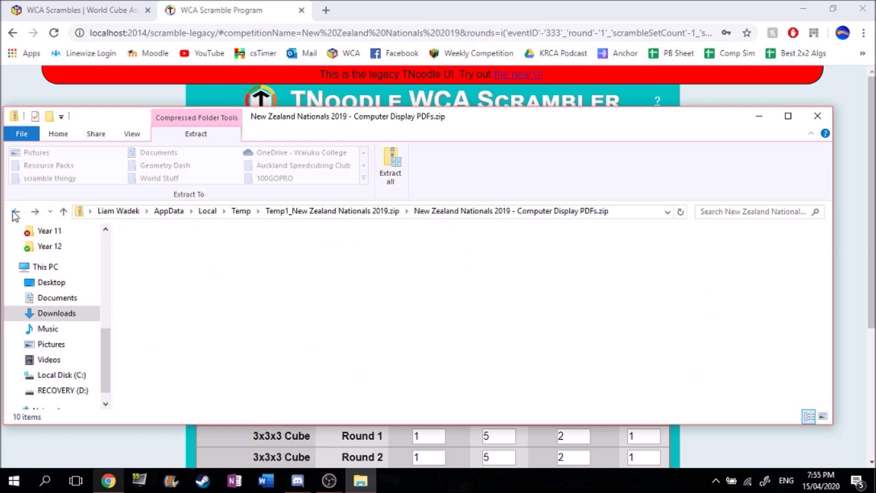
double_click(167, 256)
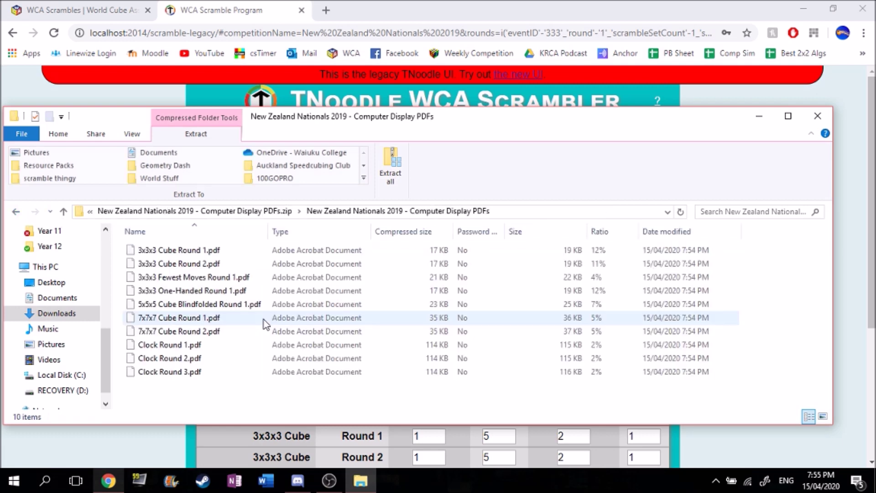
click(18, 212)
click(20, 212)
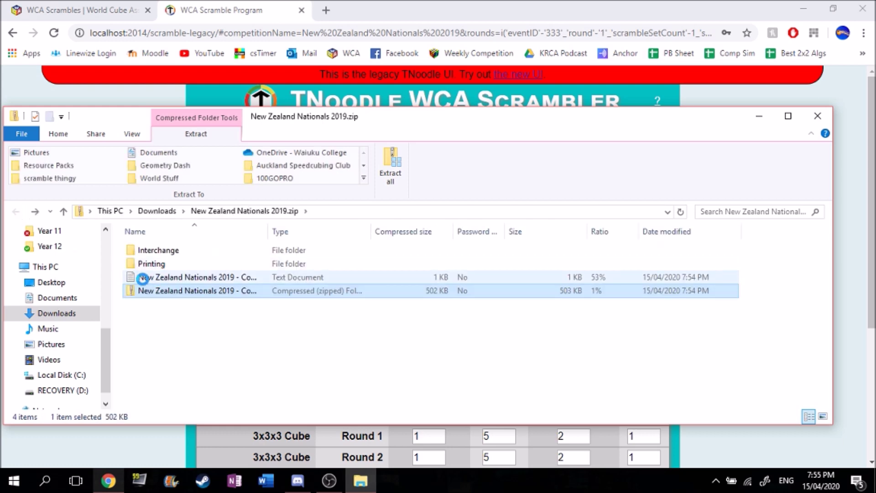
Open Computer Display PDF Passcodes - SECRET.txt in Notepad and place it beside the zip contents.
double_click(148, 277)
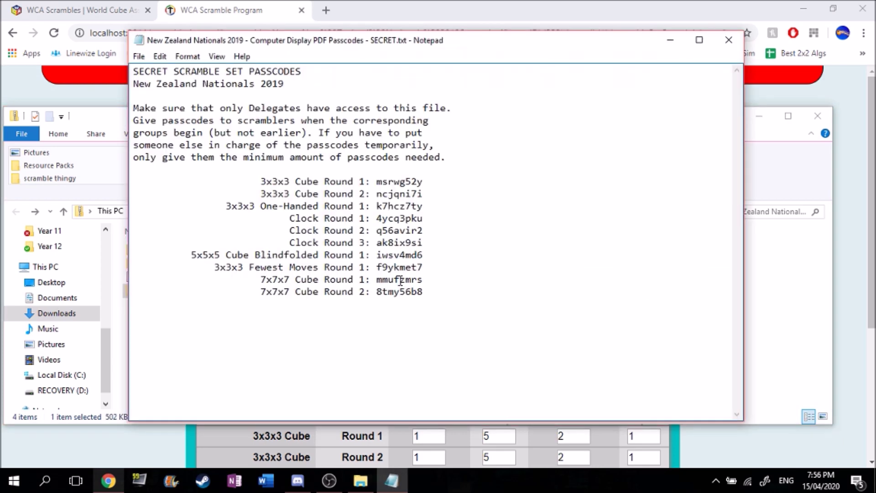
drag(430, 196, 393, 280)
drag(377, 44, 634, 35)
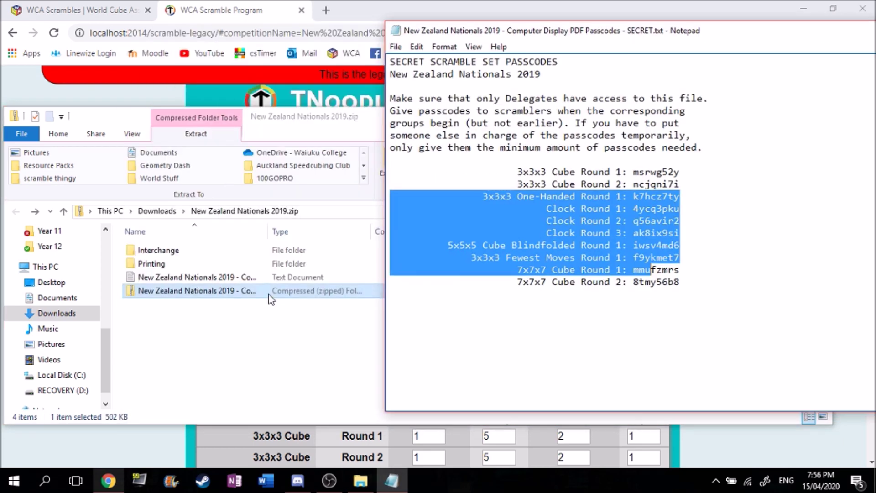
click(270, 295)
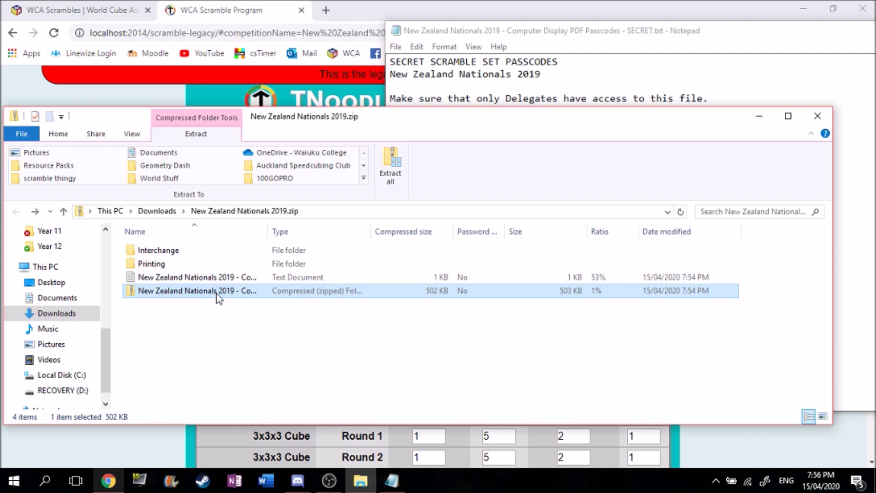
click(230, 312)
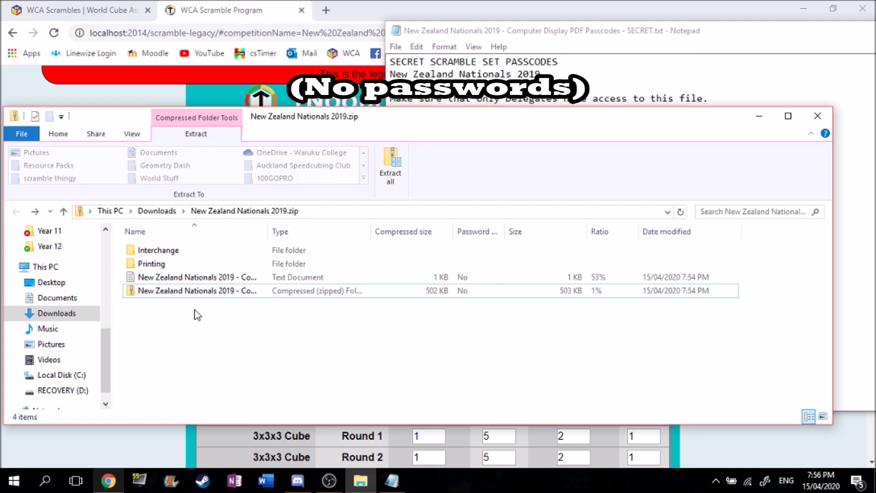
Open Printing > Scramble Sets and select 7x7x7 Cube Round 2.pdf.
click(180, 264)
double_click(180, 264)
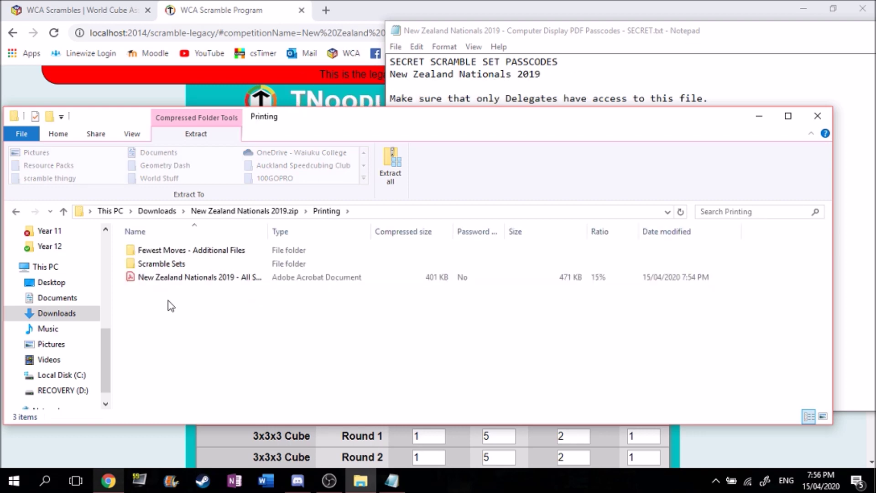
click(166, 267)
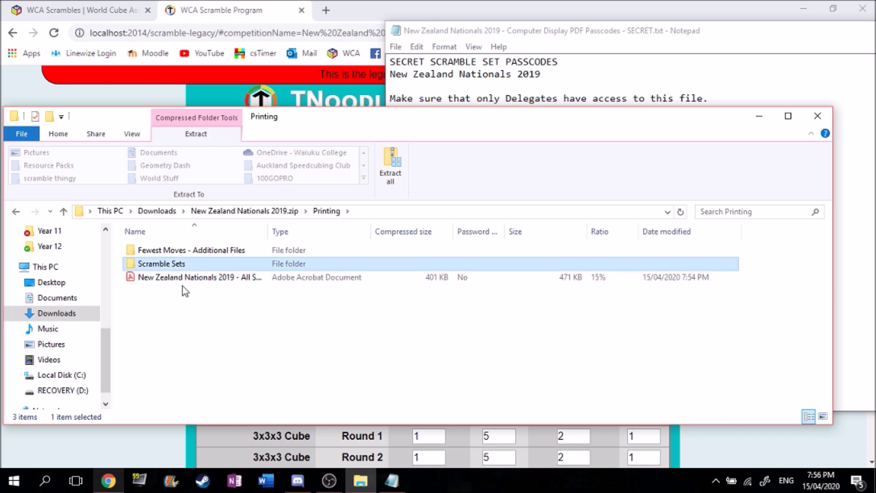
double_click(176, 264)
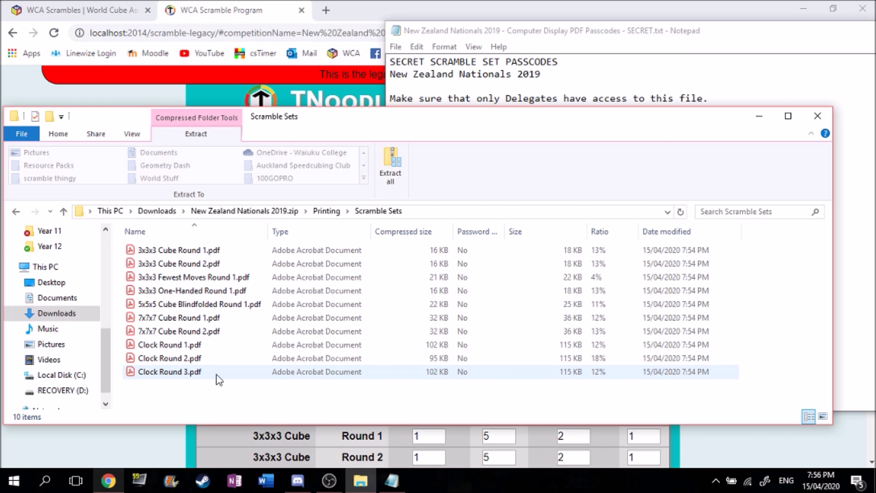
click(183, 329)
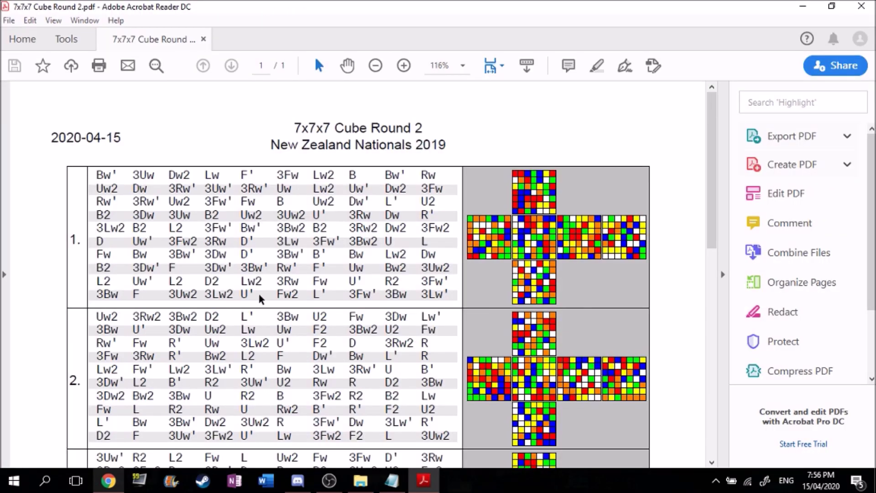
Scroll through the 7x7x7 Round 2 sheet's scrambles 1–3 and extras E1–E2.
scroll(259, 295, down, 11)
scroll(262, 295, up, 3)
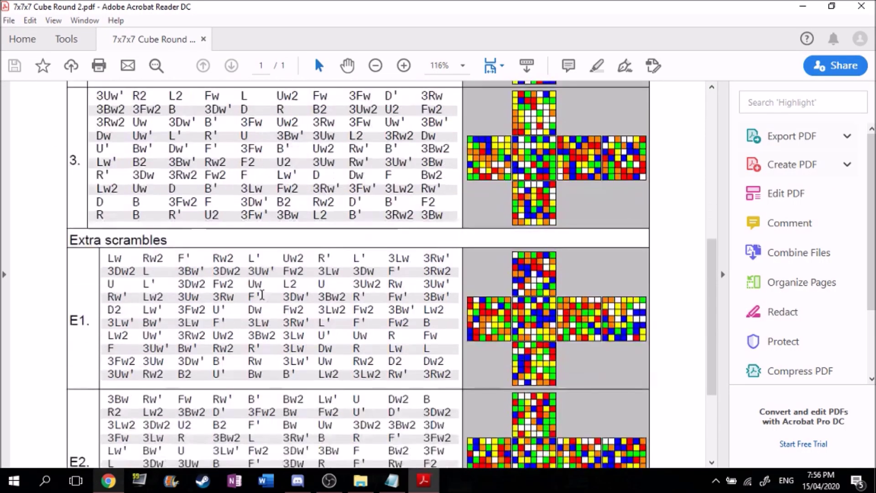
scroll(262, 295, up, 10)
scroll(318, 239, down, 4)
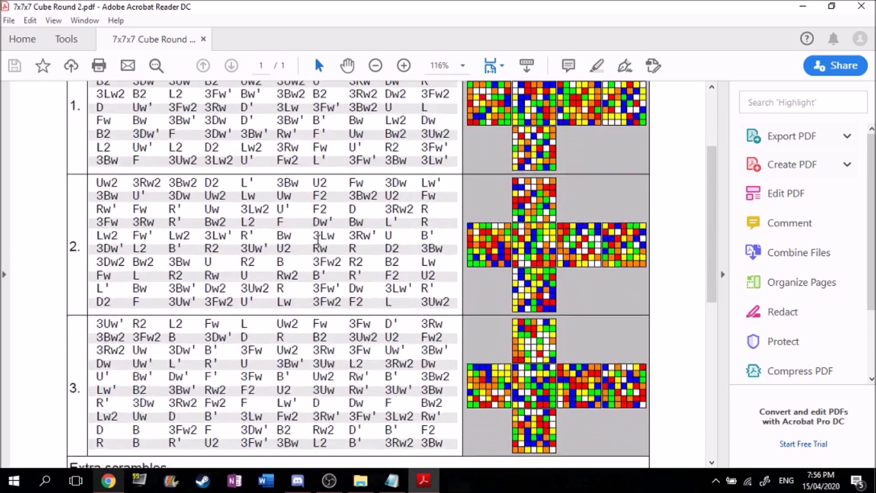